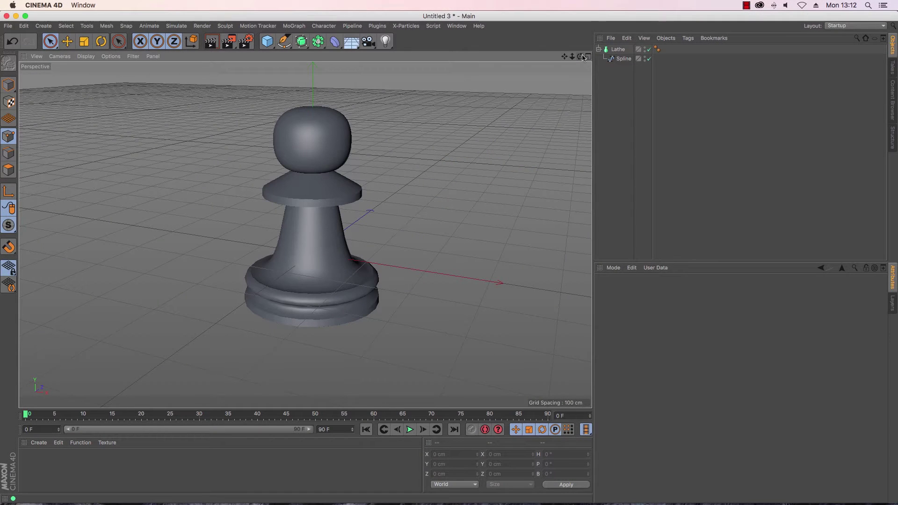
# Hide the lathe, show the profile spline in front view, and raise its head points.
pyautogui.keyDown('alt'); pyautogui.moveTo(304, 220); pyautogui.dragTo(305, 235); pyautogui.keyUp('alt')
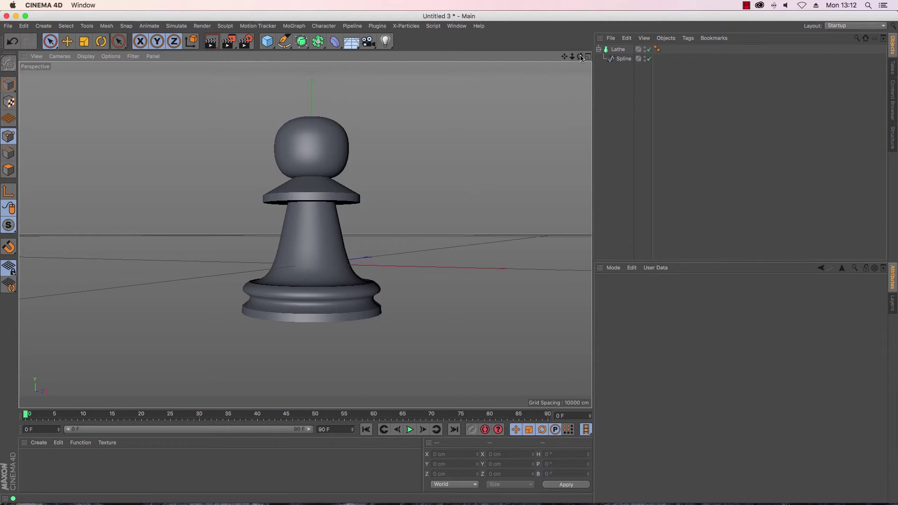
pyautogui.moveTo(580, 56)
pyautogui.mouseDown()
pyautogui.moveTo(566, 82)
pyautogui.moveTo(569, 64)
pyautogui.mouseUp()
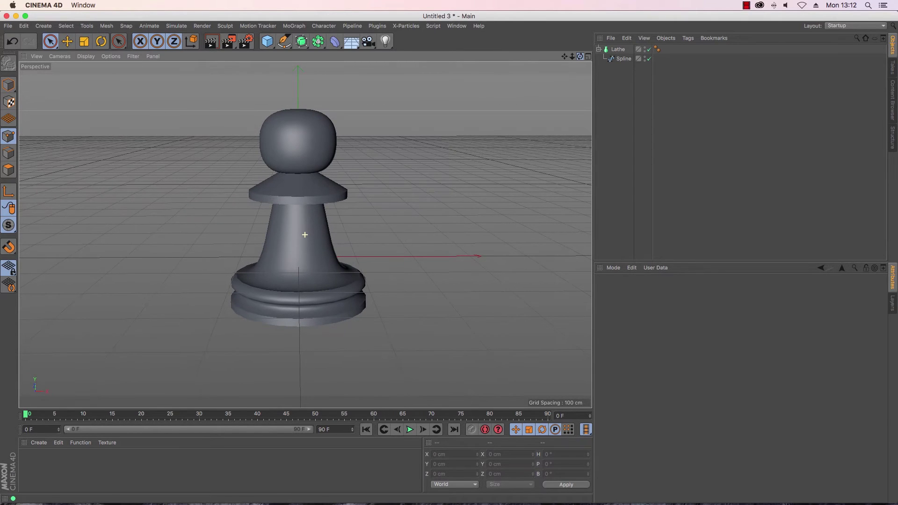
pyautogui.click(649, 49)
pyautogui.click(623, 59)
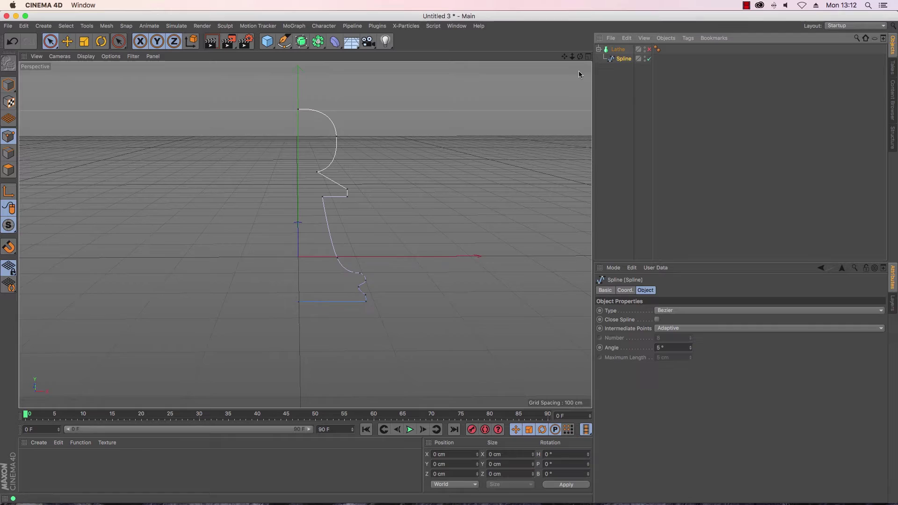
pyautogui.press('F4')
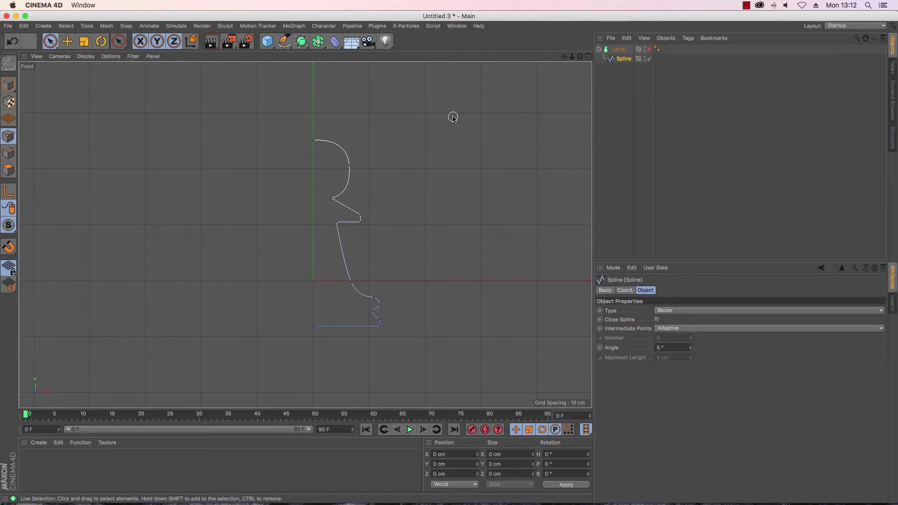
pyautogui.moveTo(302, 139)
pyautogui.mouseDown()
pyautogui.moveTo(324, 138)
pyautogui.moveTo(346, 160)
pyautogui.moveTo(336, 200)
pyautogui.moveTo(363, 215)
pyautogui.moveTo(325, 223)
pyautogui.mouseUp()
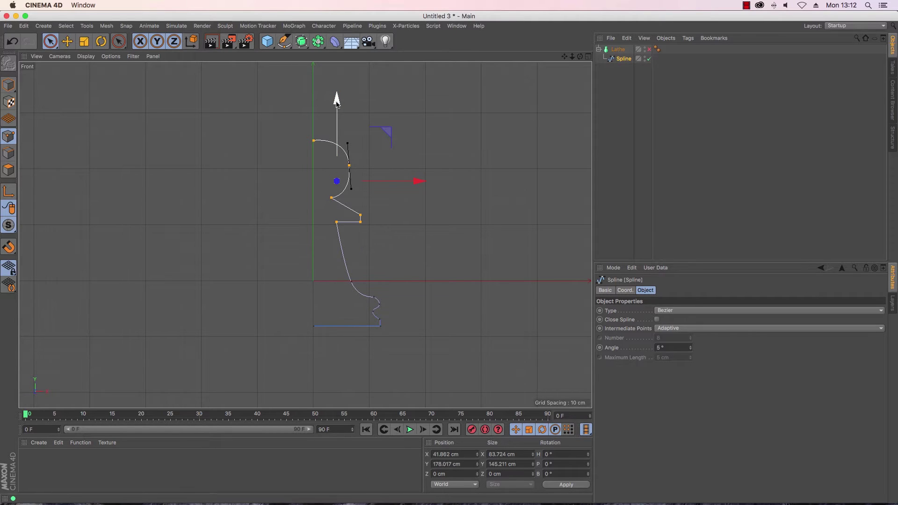
pyautogui.moveTo(336, 102); pyautogui.dragTo(338, 69)
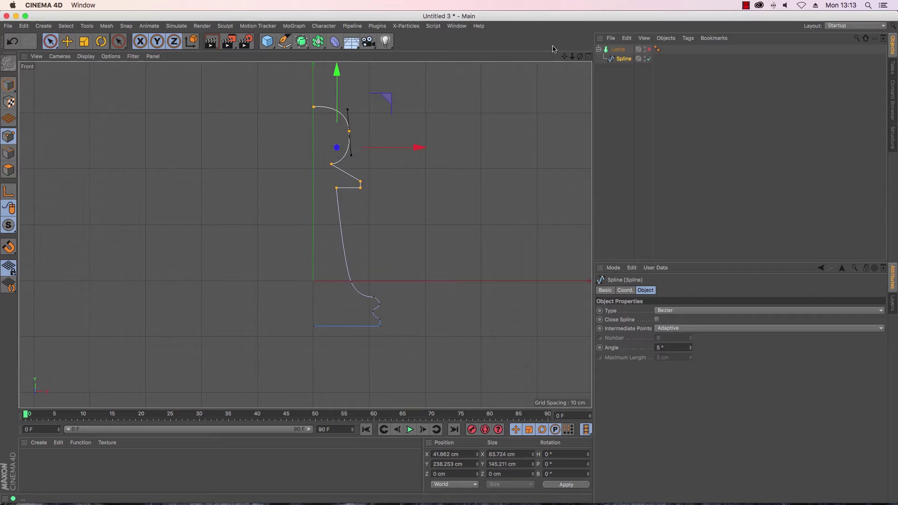
# Raise the profile's topmost point about 48 cm, to Y 362.728 cm.
pyautogui.moveTo(566, 58); pyautogui.dragTo(301, 197)
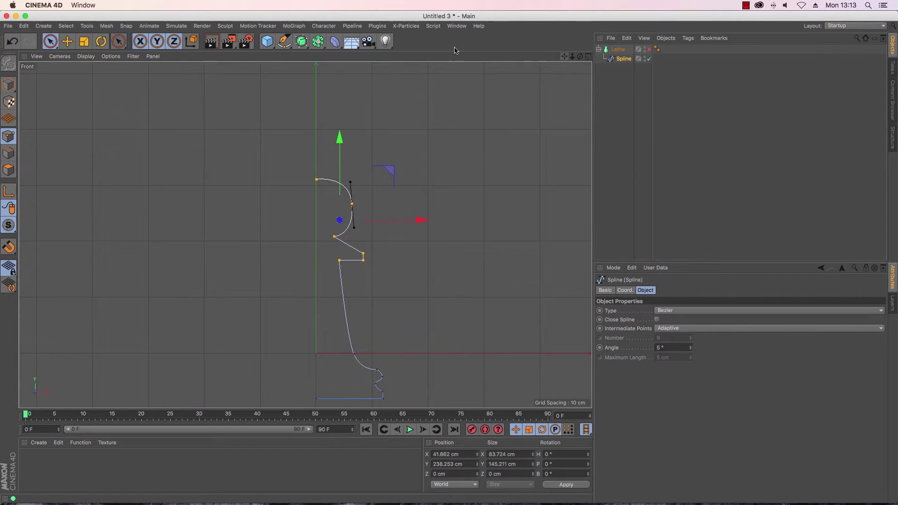
pyautogui.click(301, 159)
pyautogui.click(316, 181)
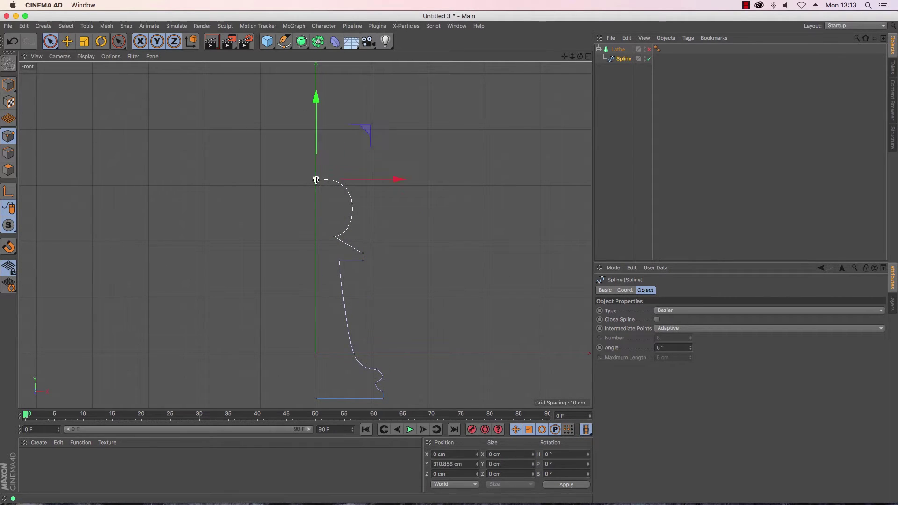
pyautogui.moveTo(320, 101); pyautogui.dragTo(323, 73)
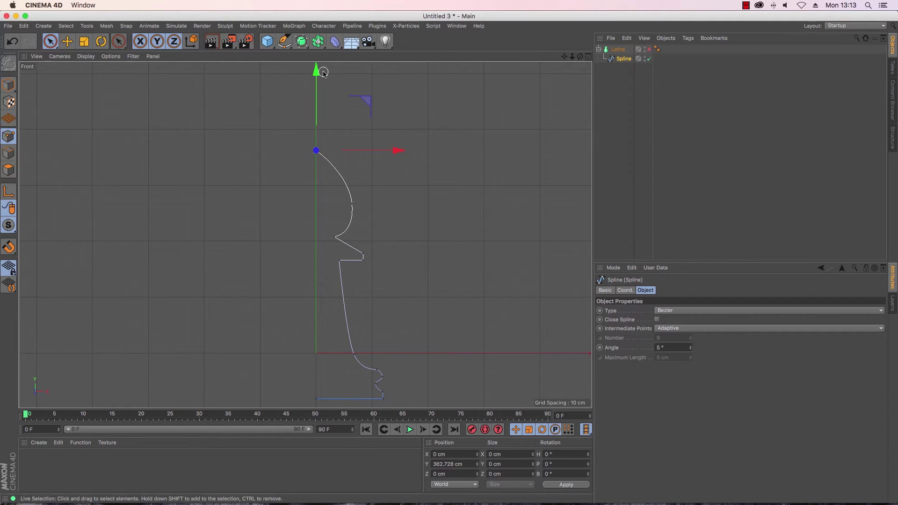
pyautogui.click(649, 49)
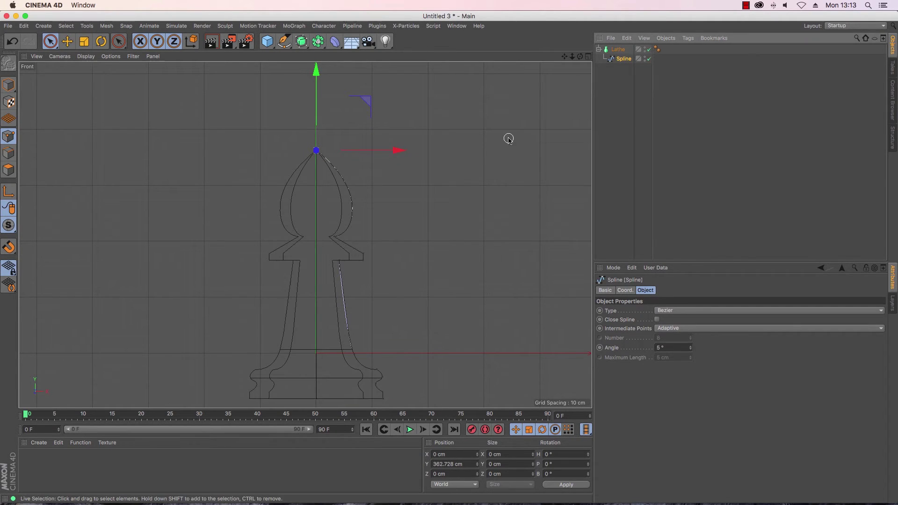
pyautogui.press('F1')
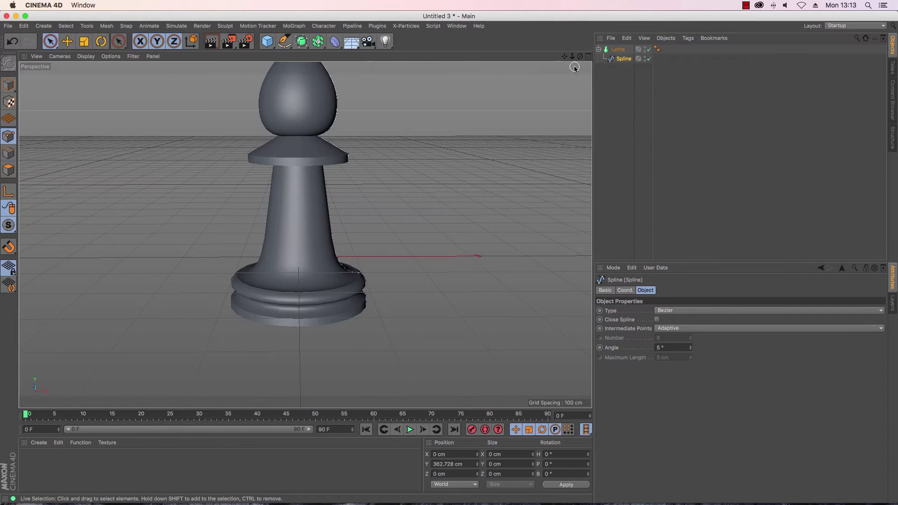
pyautogui.scroll(4, 536, 128)
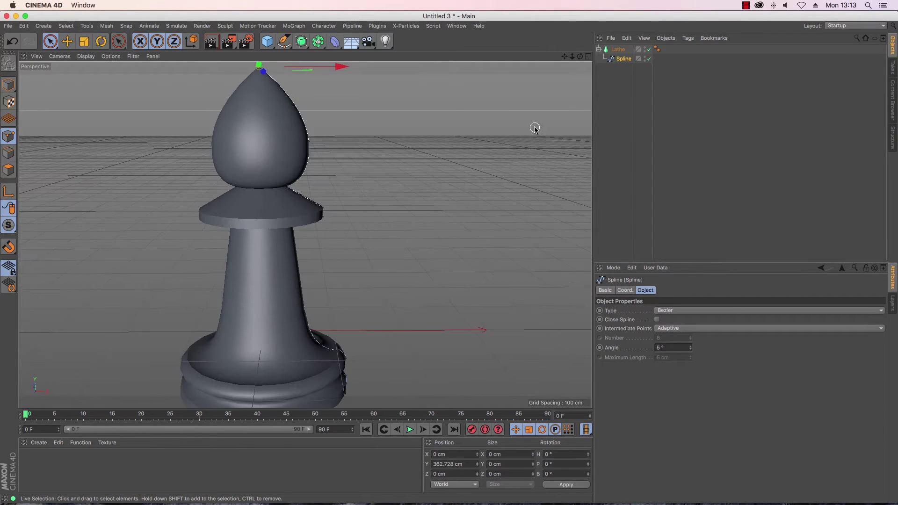
pyautogui.moveTo(572, 56)
pyautogui.mouseDown()
pyautogui.moveTo(580, 60)
pyautogui.moveTo(305, 234)
pyautogui.moveTo(578, 63)
pyautogui.mouseUp()
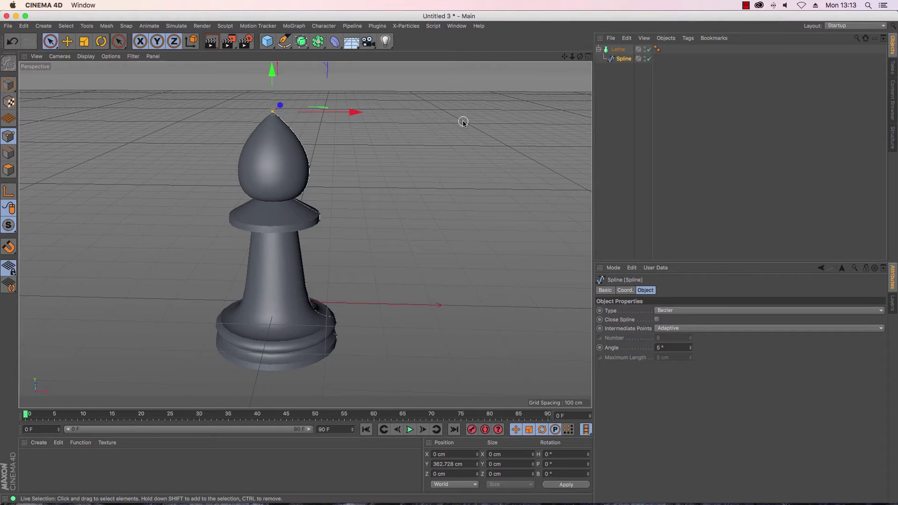
# With the lathe off in front view, lift the upper head point and raise the tip taller.
pyautogui.press('F4')
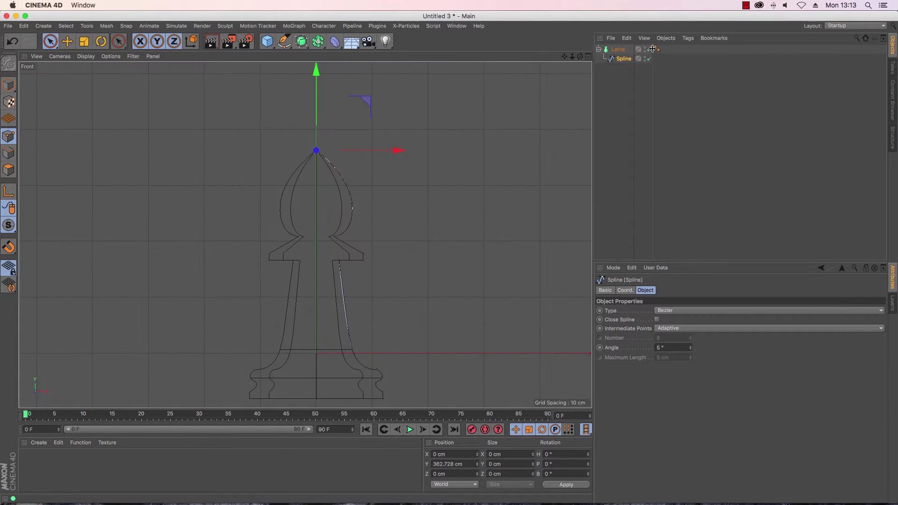
pyautogui.click(649, 50)
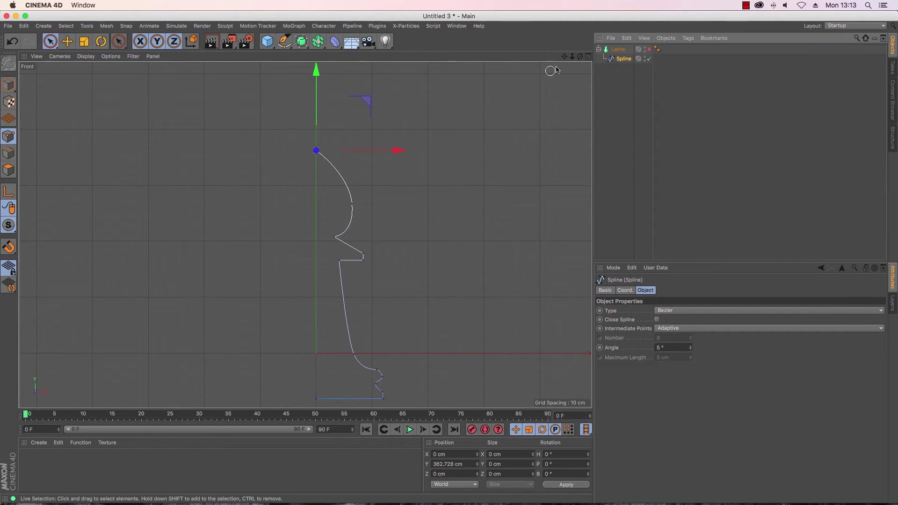
pyautogui.scroll(2, 305, 235)
pyautogui.scroll(3, 305, 235)
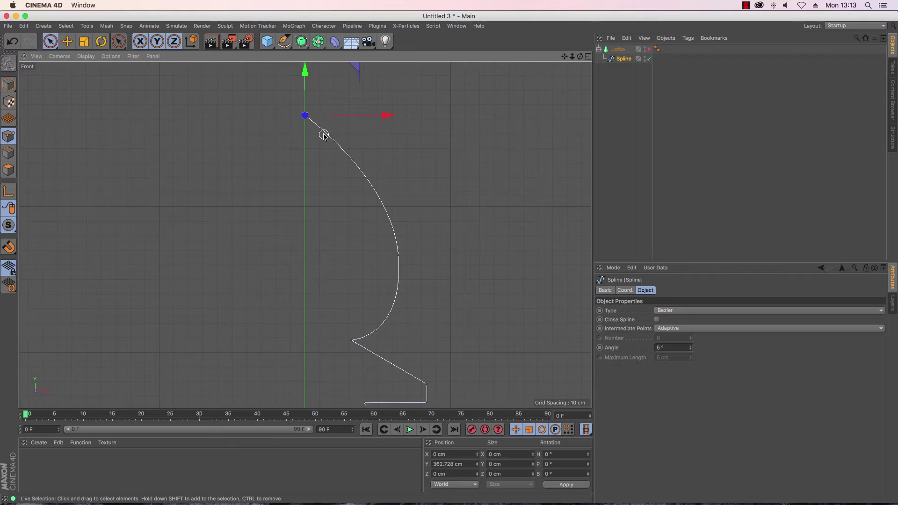
pyautogui.click(74, 47)
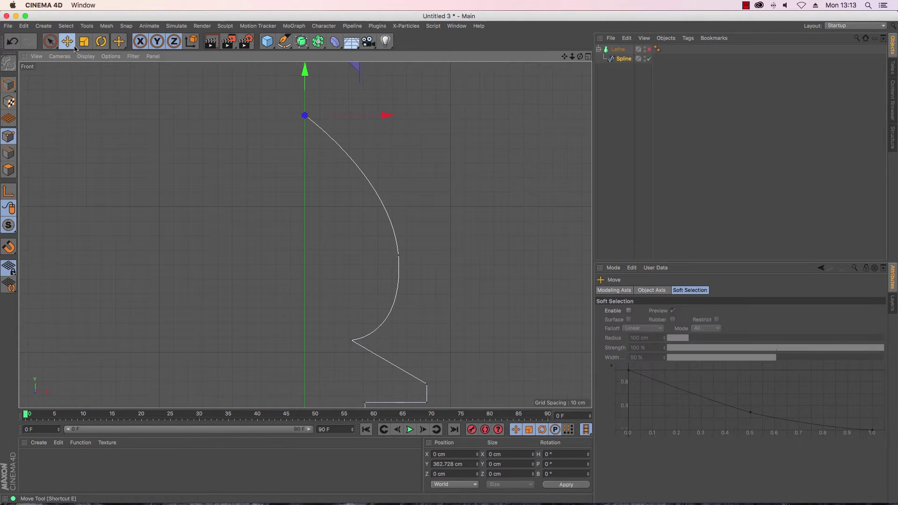
pyautogui.click(335, 141)
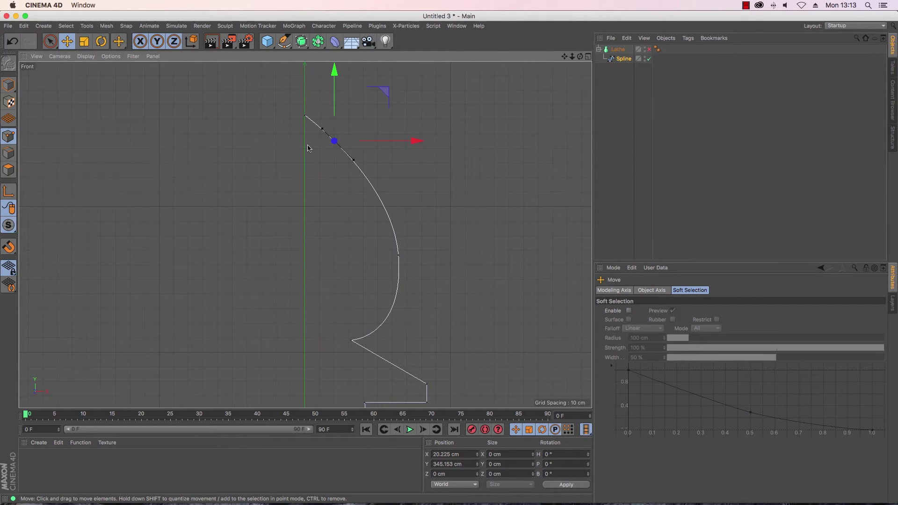
pyautogui.moveTo(334, 74); pyautogui.dragTo(451, 258)
pyautogui.click(303, 116)
pyautogui.keyDown('alt'); pyautogui.moveTo(397, 125); pyautogui.dragTo(413, 200, button='middle'); pyautogui.keyUp('alt')
# Widen the middle of the head curve and adjust its tangents, with one point at X 79.784 cm.
pyautogui.click(332, 165)
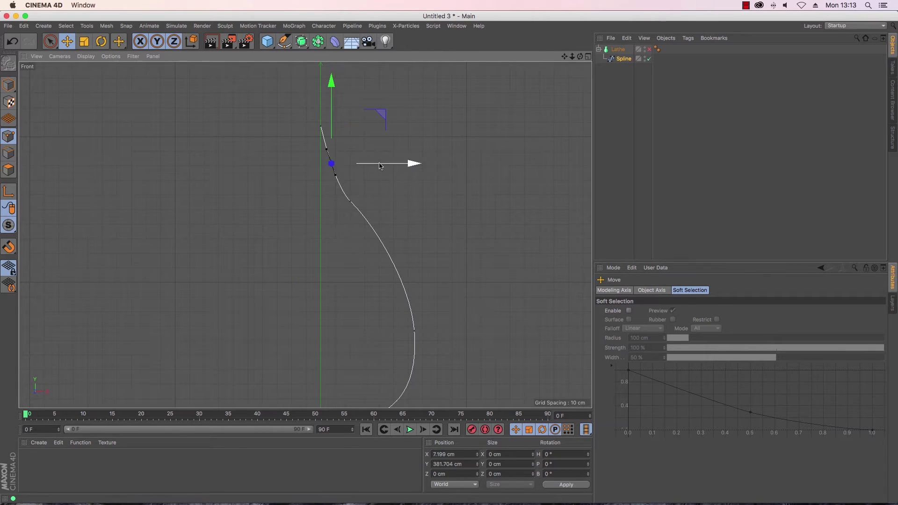
pyautogui.moveTo(382, 164); pyautogui.dragTo(406, 164)
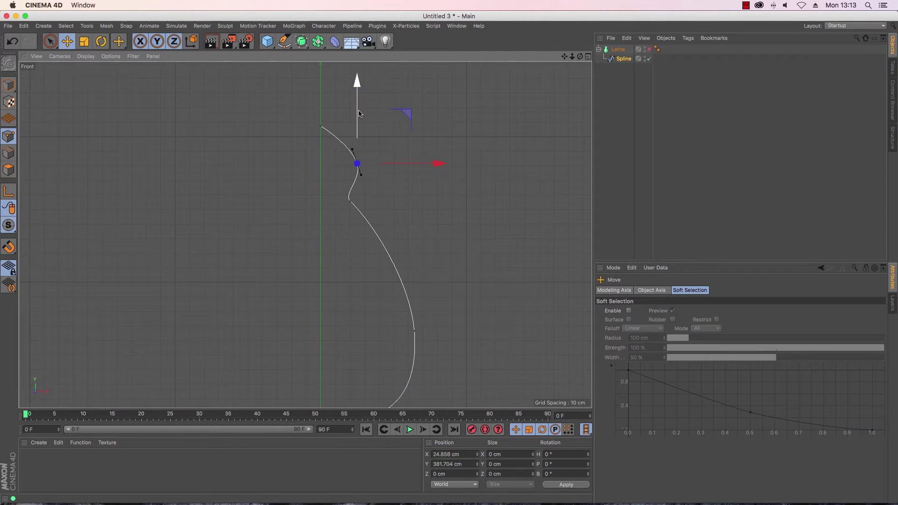
pyautogui.moveTo(361, 115); pyautogui.dragTo(364, 103)
pyautogui.moveTo(437, 153); pyautogui.dragTo(448, 153)
pyautogui.click(50, 41)
pyautogui.click(66, 41)
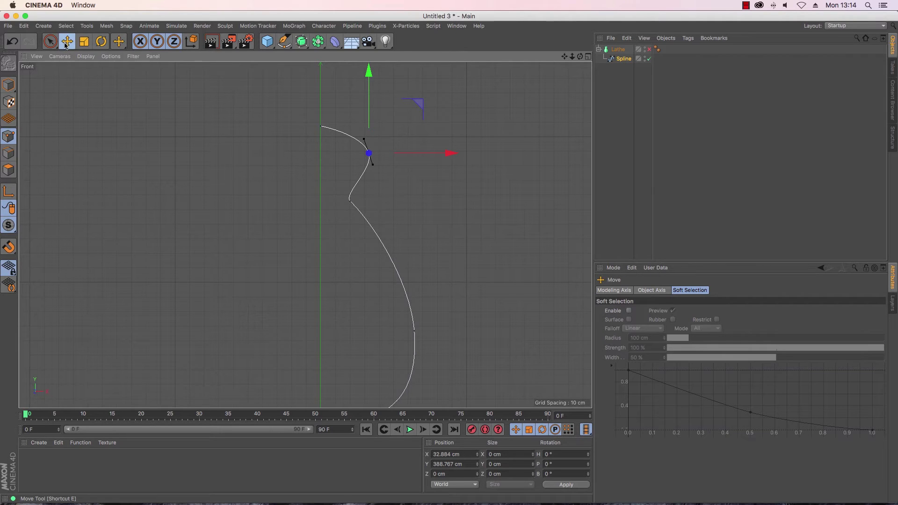
pyautogui.moveTo(374, 167); pyautogui.dragTo(374, 174)
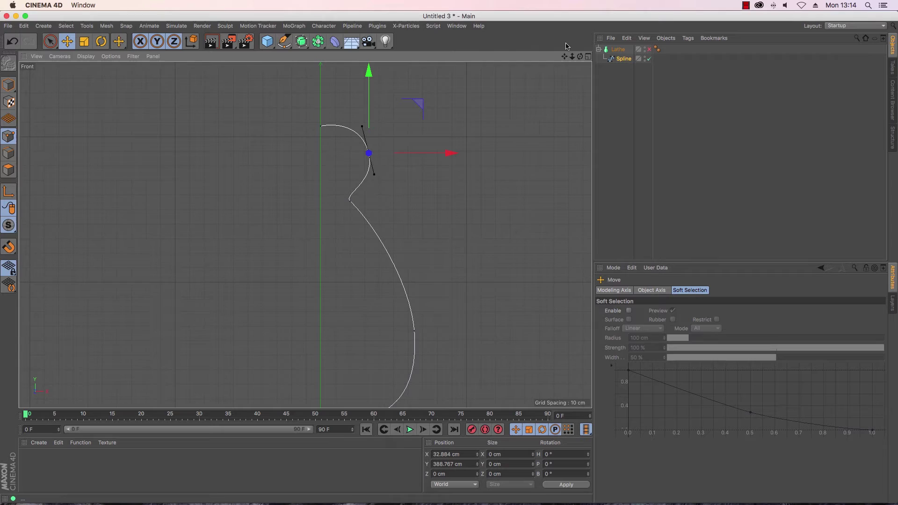
pyautogui.scroll(-8, 305, 235)
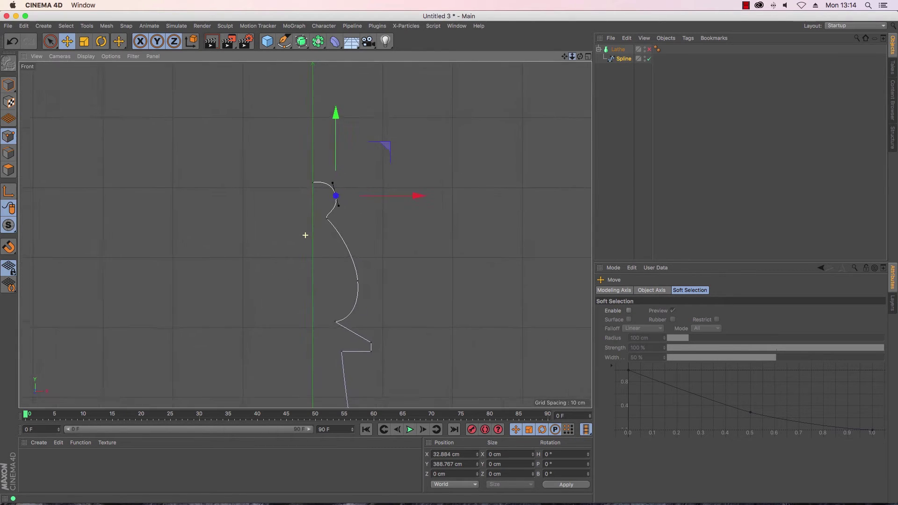
pyautogui.moveTo(412, 201); pyautogui.dragTo(409, 202)
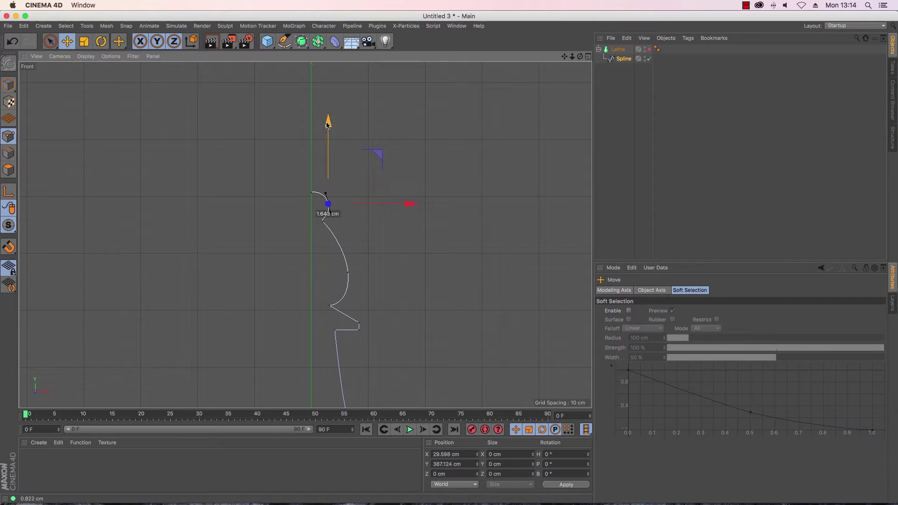
pyautogui.moveTo(329, 203); pyautogui.dragTo(349, 272)
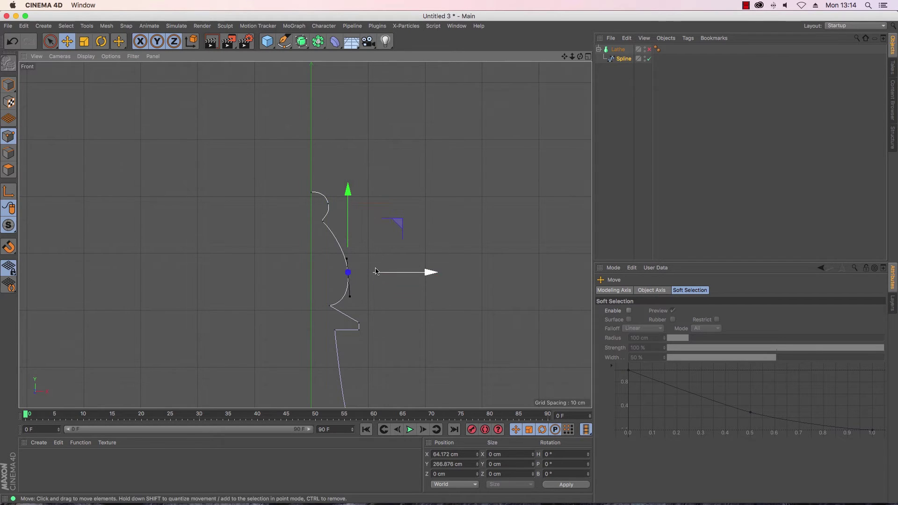
pyautogui.moveTo(432, 273); pyautogui.dragTo(441, 273)
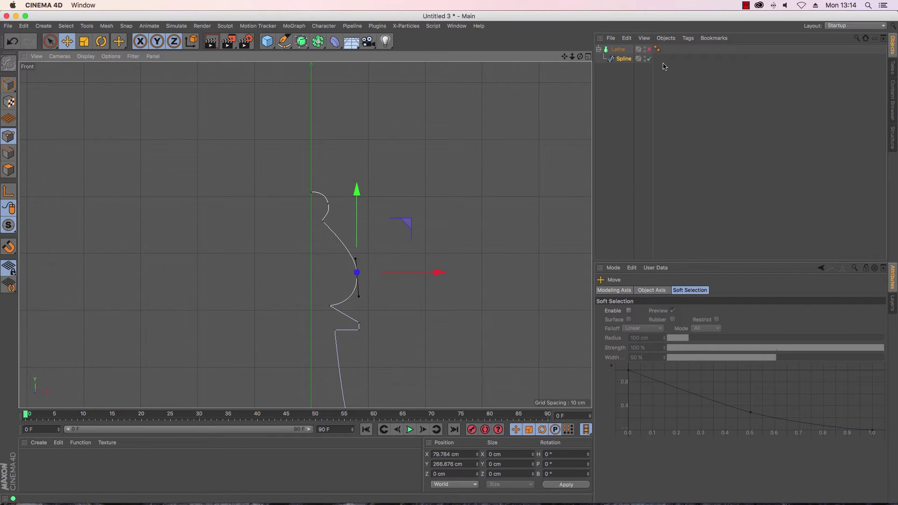
# Re-enable the lathe in perspective view and lift the head's top point slightly higher.
pyautogui.click(649, 48)
pyautogui.press('F1')
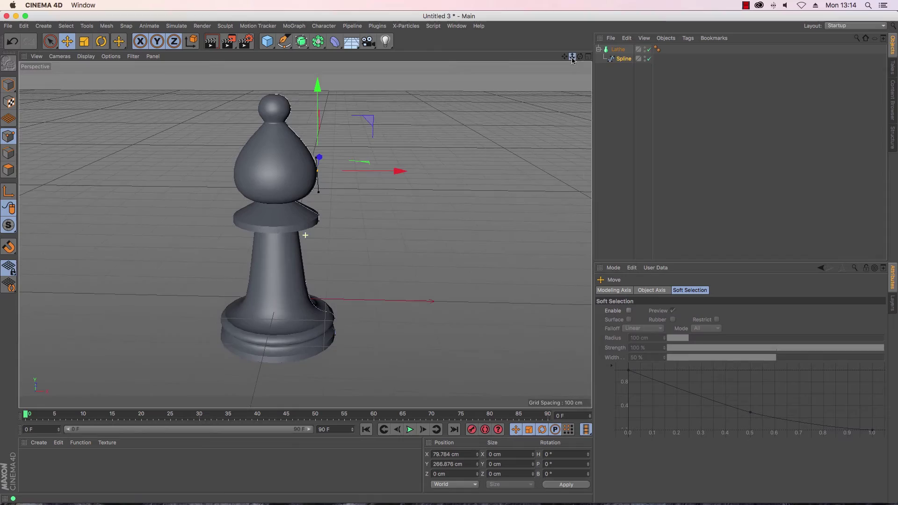
pyautogui.moveTo(580, 57); pyautogui.dragTo(305, 234)
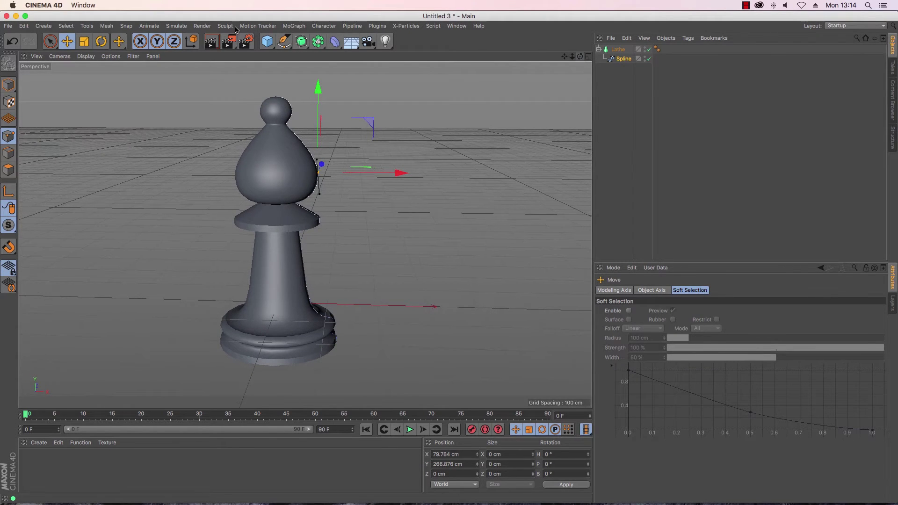
pyautogui.press('9')
pyautogui.click(271, 97)
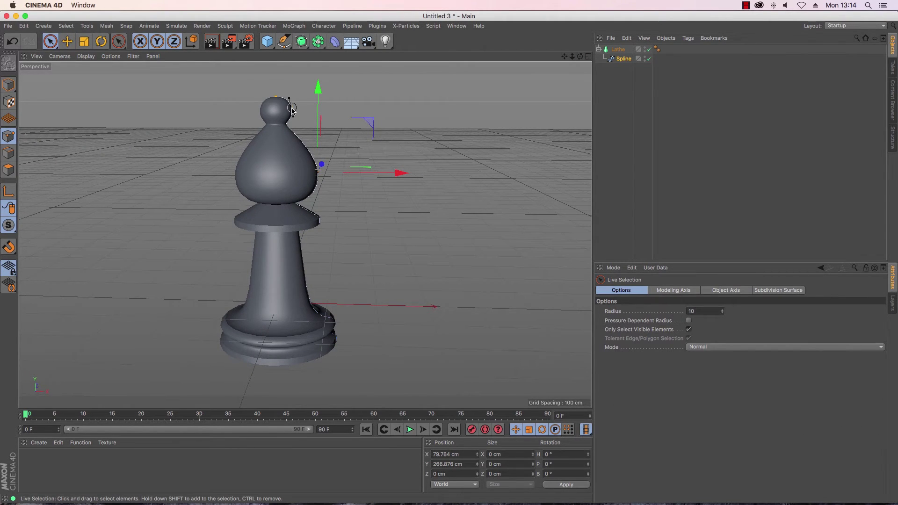
pyautogui.moveTo(287, 126); pyautogui.dragTo(287, 66)
pyautogui.keyDown('alt'); pyautogui.moveTo(290, 221); pyautogui.dragTo(310, 239, button='middle'); pyautogui.keyUp('alt')
pyautogui.click(510, 164)
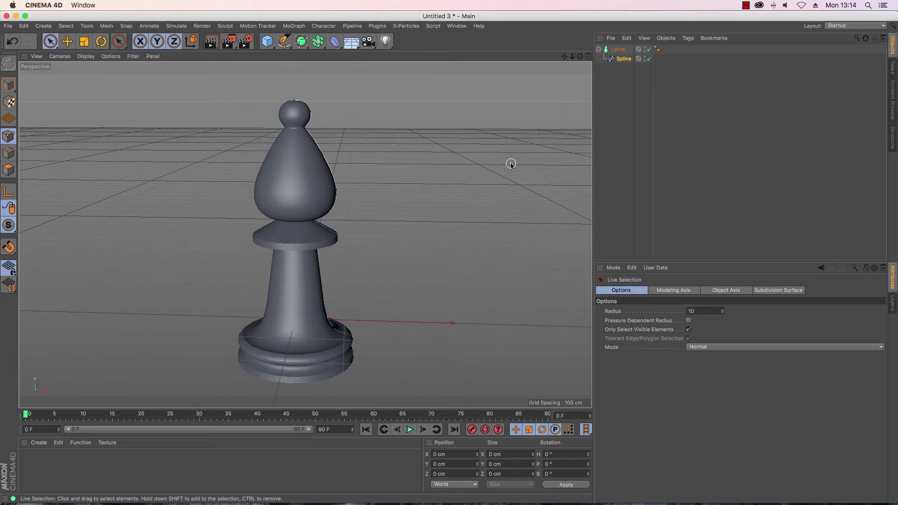
# Add a Boole object set to A subtract B and nest the Lathe inside it.
pyautogui.click(323, 45)
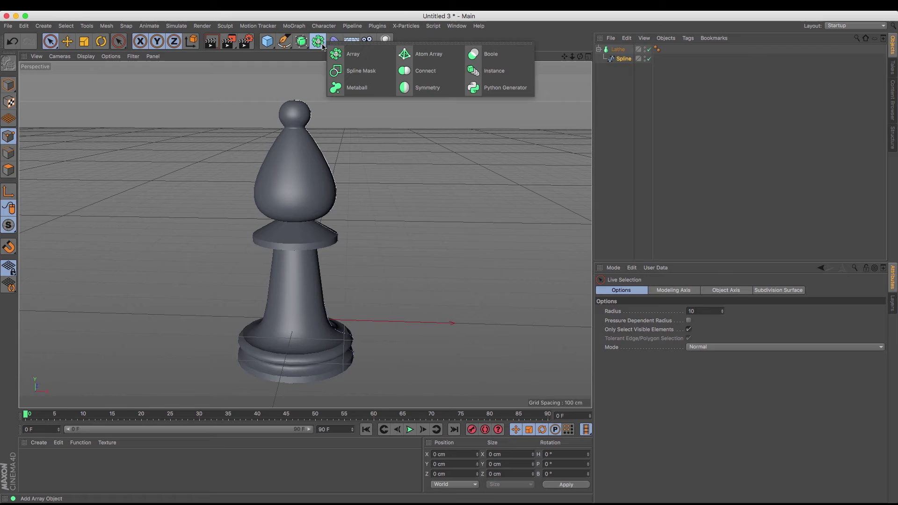
pyautogui.click(501, 54)
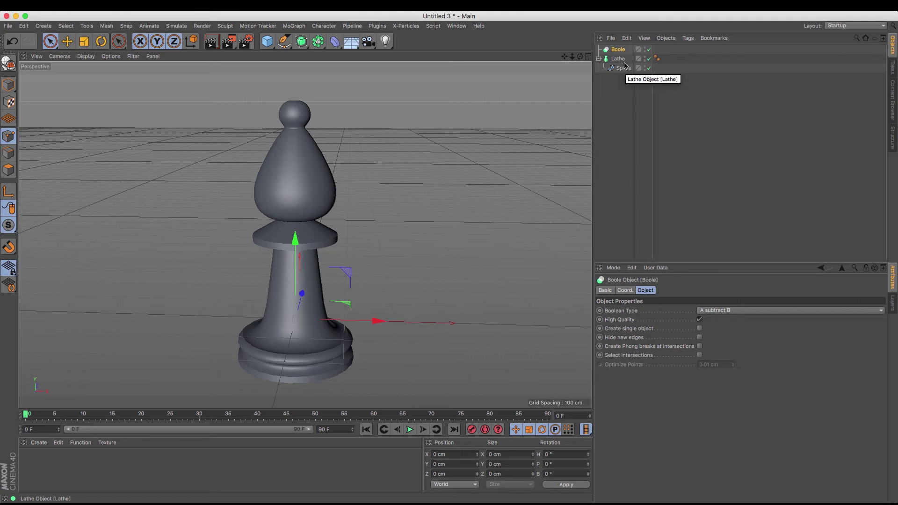
pyautogui.moveTo(622, 60); pyautogui.dragTo(620, 51)
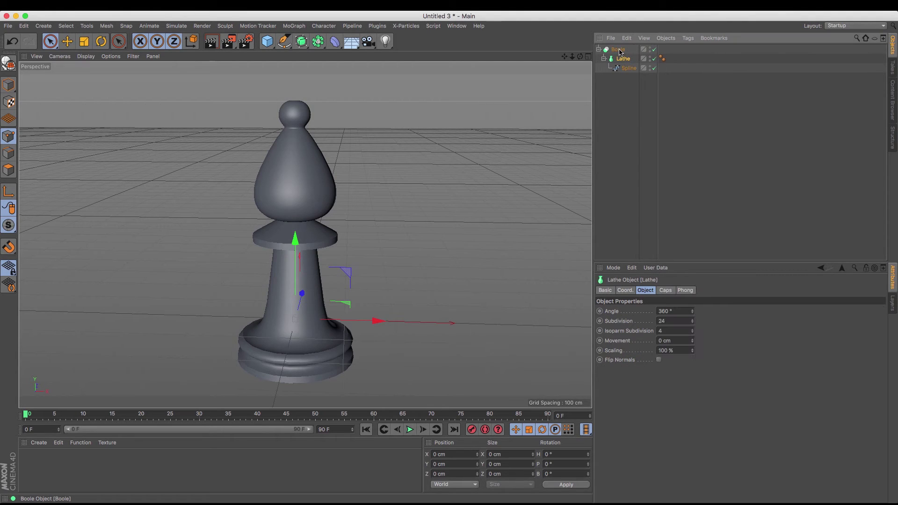
# Add a cube, narrow it along X, and raise it into the bishop's head.
pyautogui.click(267, 42)
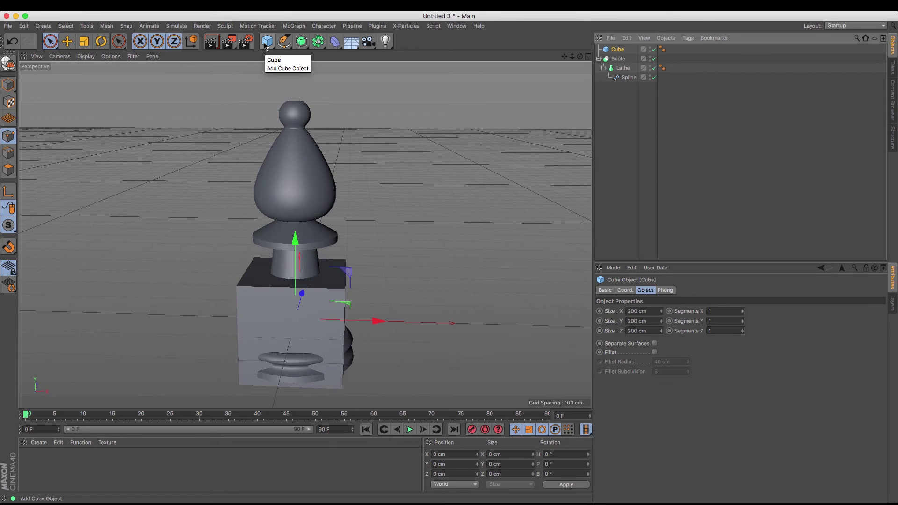
pyautogui.click(9, 85)
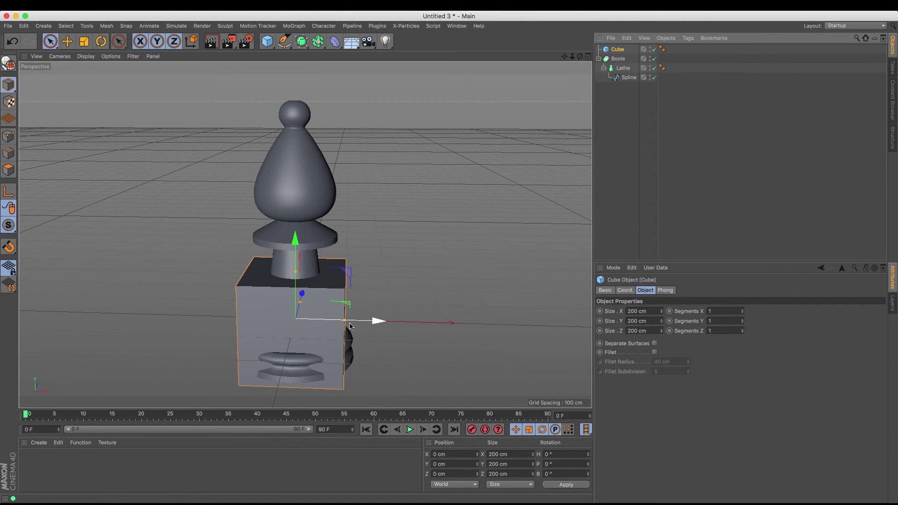
pyautogui.moveTo(345, 321); pyautogui.dragTo(302, 322)
pyautogui.moveTo(300, 275); pyautogui.dragTo(316, 70)
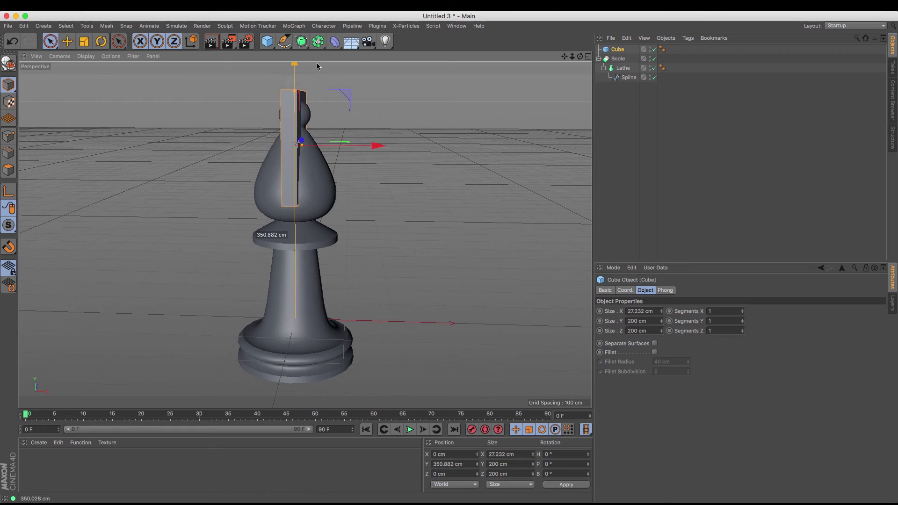
pyautogui.moveTo(374, 143); pyautogui.dragTo(405, 142)
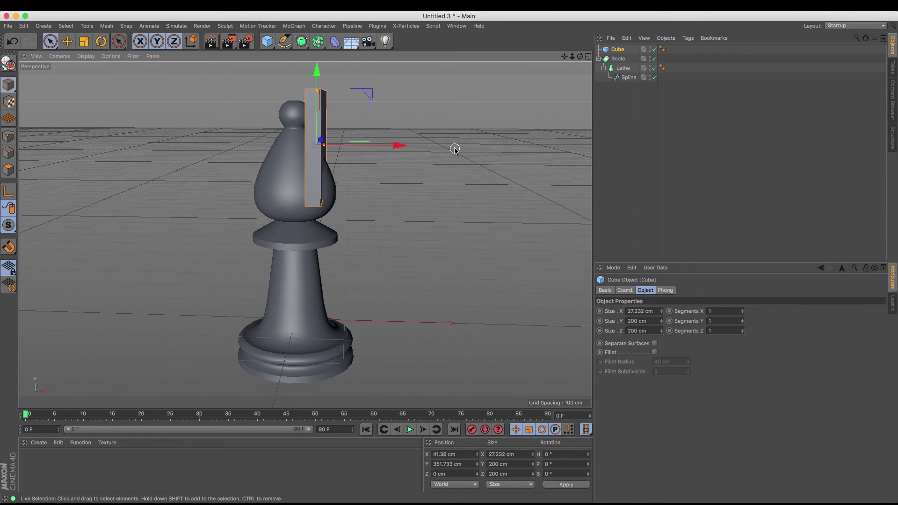
# Tilt the cube to 24.728° in front view and thin it to 17.329 cm.
pyautogui.press('F4')
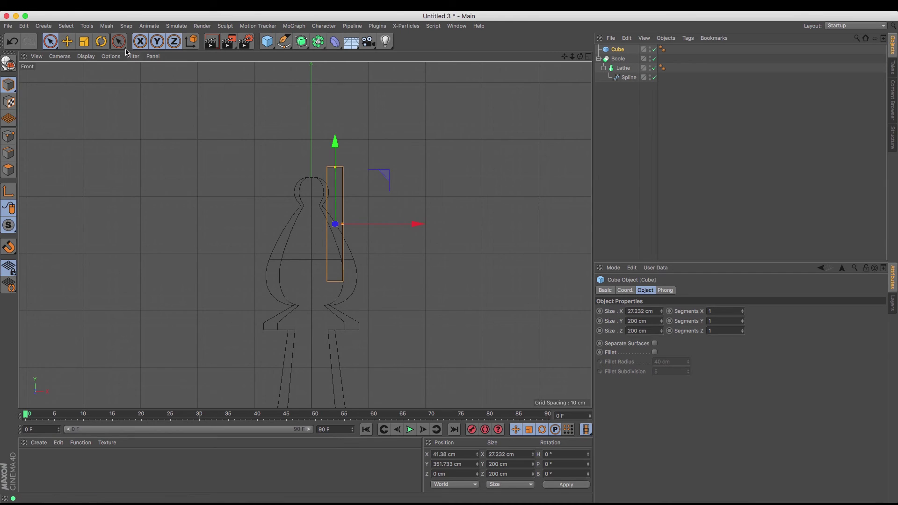
pyautogui.click(100, 41)
pyautogui.moveTo(400, 100); pyautogui.dragTo(412, 100)
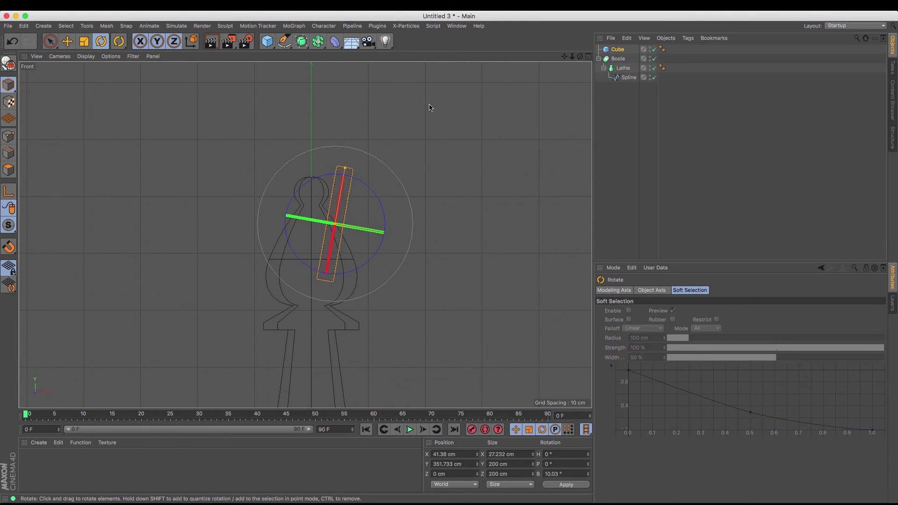
pyautogui.moveTo(431, 108); pyautogui.dragTo(463, 130)
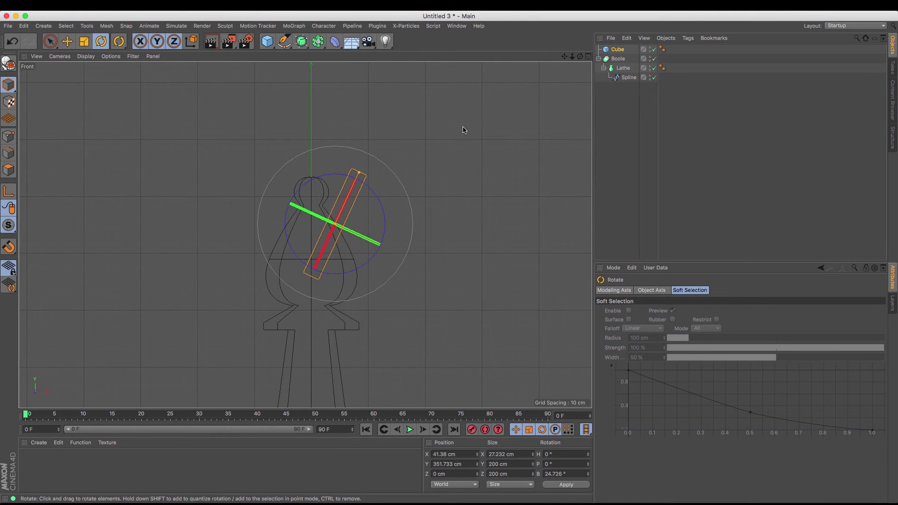
pyautogui.click(70, 42)
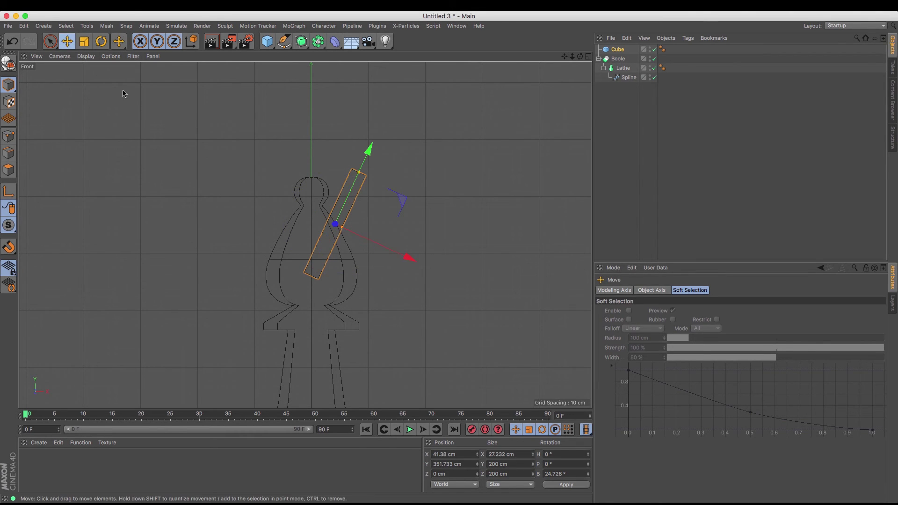
pyautogui.moveTo(343, 230); pyautogui.dragTo(340, 230)
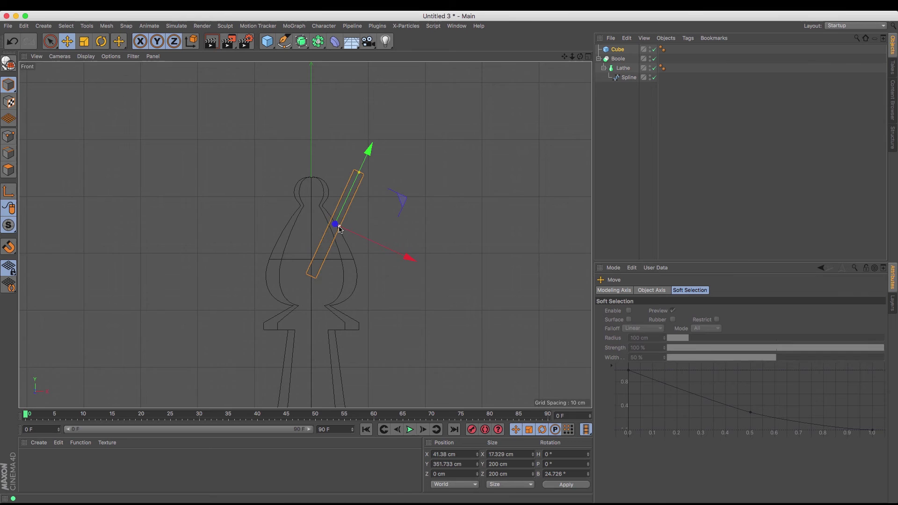
# Place the Cube below the Lathe in the Boole and orbit to inspect the diagonal slot.
pyautogui.press('F1')
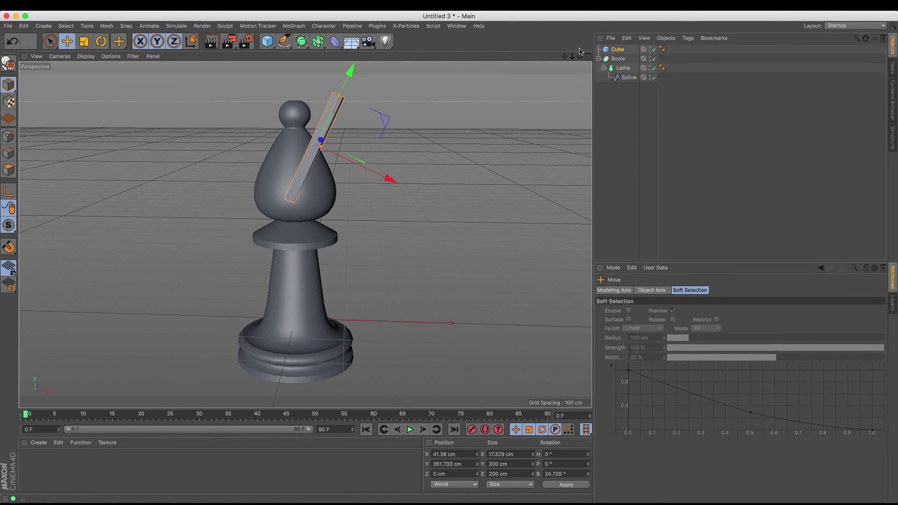
pyautogui.keyDown('alt'); pyautogui.moveTo(262, 234); pyautogui.dragTo(304, 235); pyautogui.keyUp('alt')
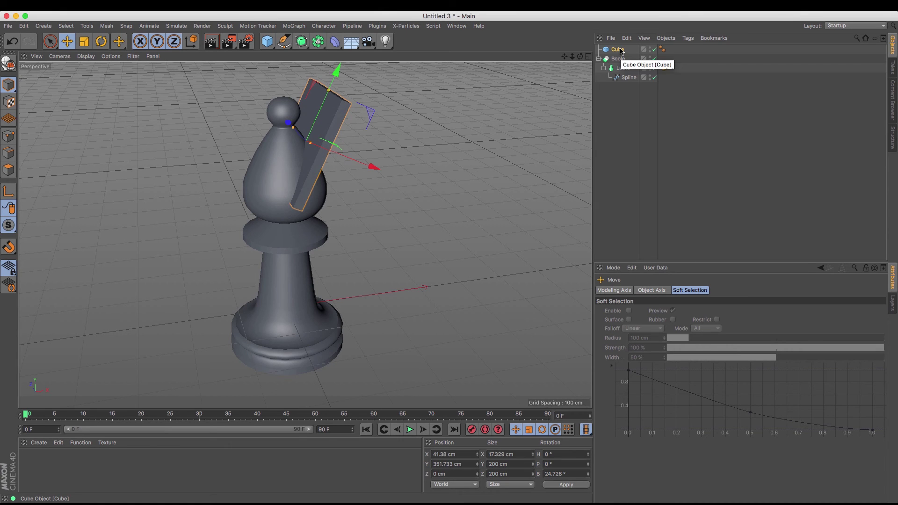
pyautogui.moveTo(621, 51); pyautogui.dragTo(594, 62)
pyautogui.keyDown('alt'); pyautogui.moveTo(305, 235); pyautogui.dragTo(305, 234); pyautogui.keyUp('alt')
pyautogui.click(603, 69)
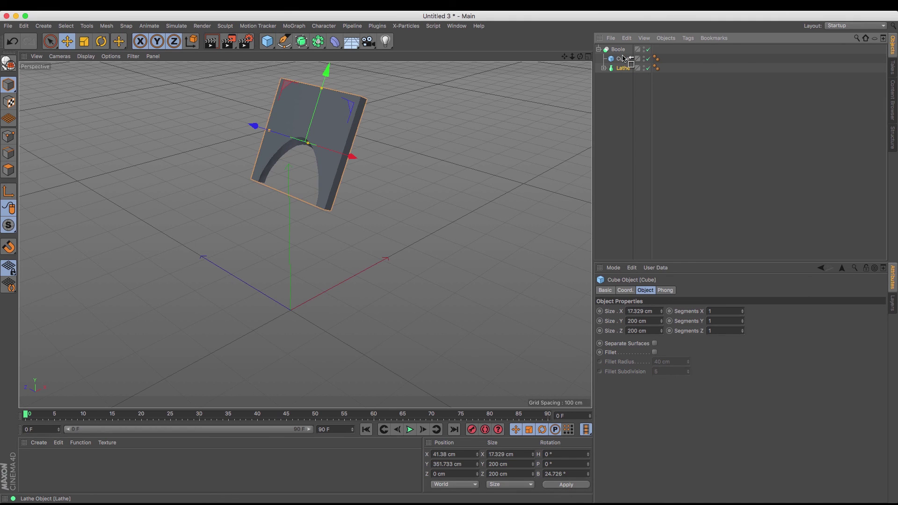
pyautogui.moveTo(624, 58); pyautogui.dragTo(623, 71)
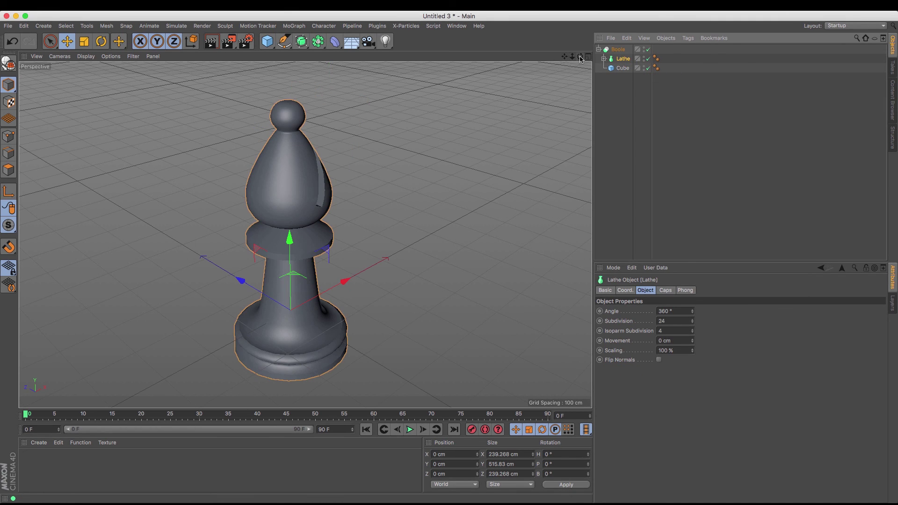
pyautogui.keyDown('alt'); pyautogui.moveTo(305, 235); pyautogui.dragTo(305, 234); pyautogui.keyUp('alt')
pyautogui.click(617, 91)
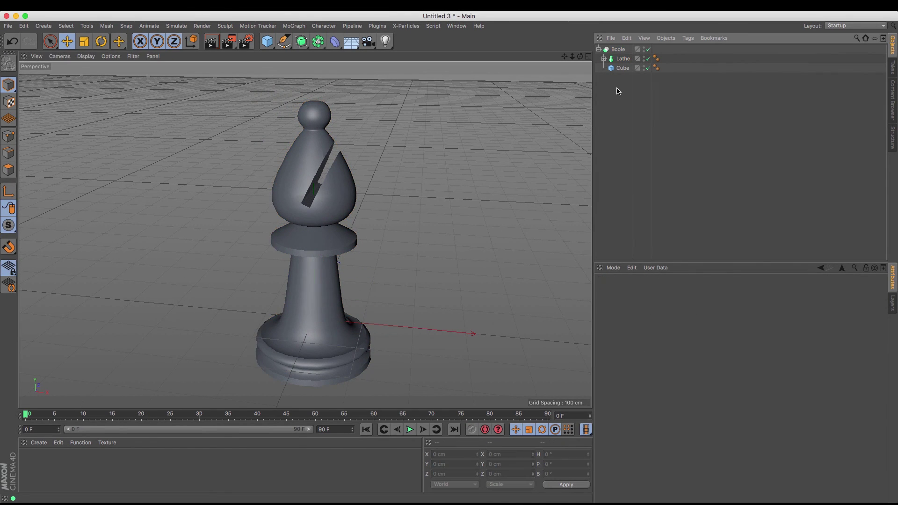